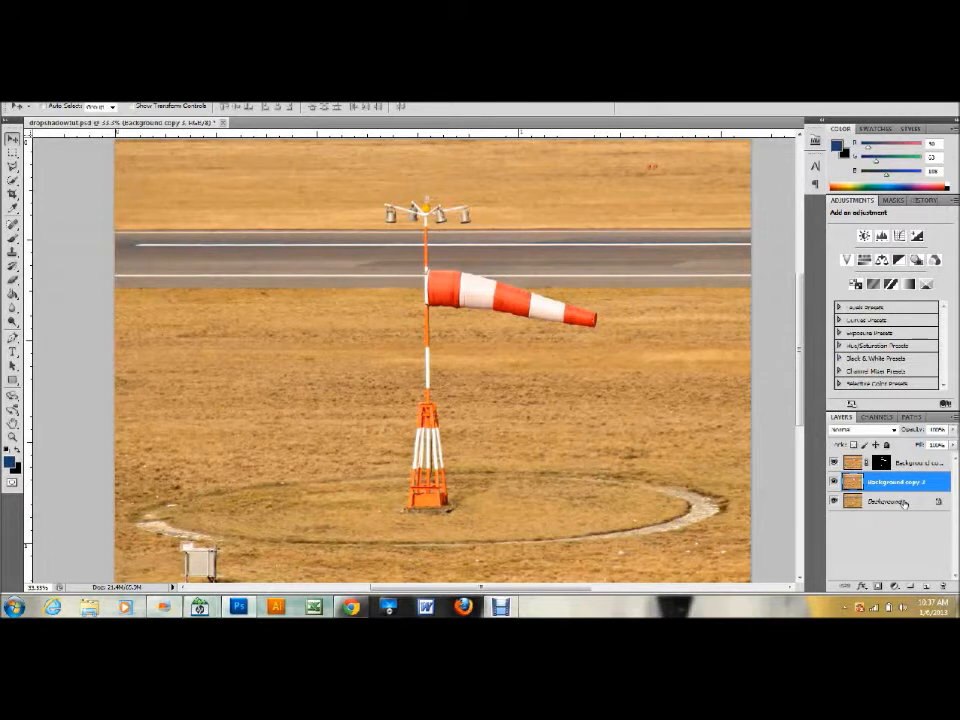
click(912, 504)
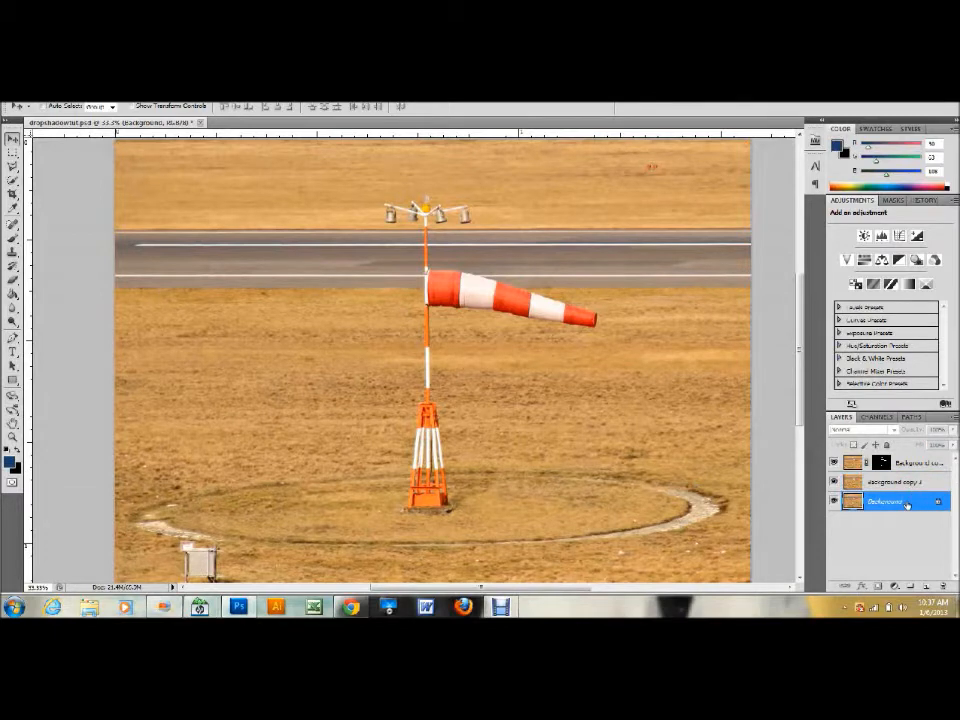
drag(907, 505, 926, 583)
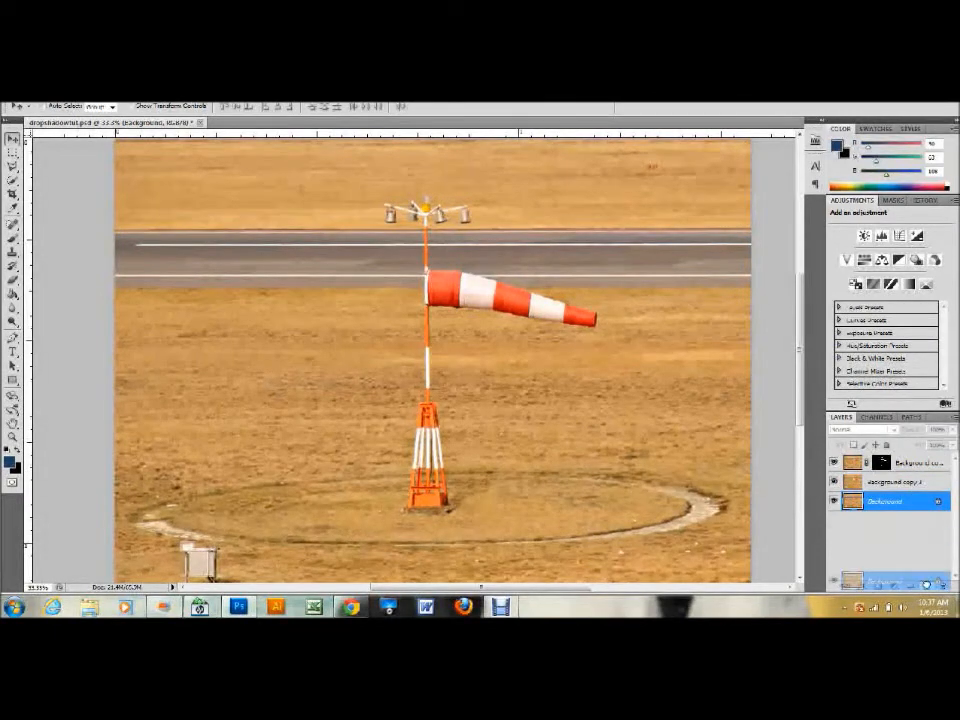
drag(926, 583, 905, 502)
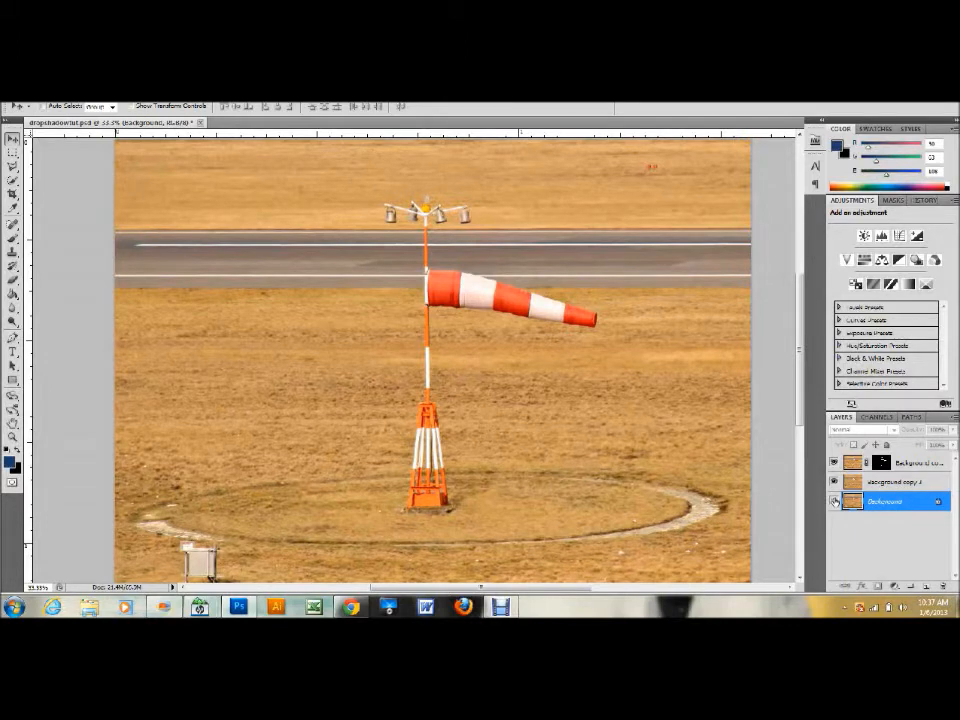
- Hide the Background and Background copy 3 layers, leaving only the masked windsock layer visible
click(835, 501)
click(835, 483)
click(835, 501)
click(834, 502)
click(834, 482)
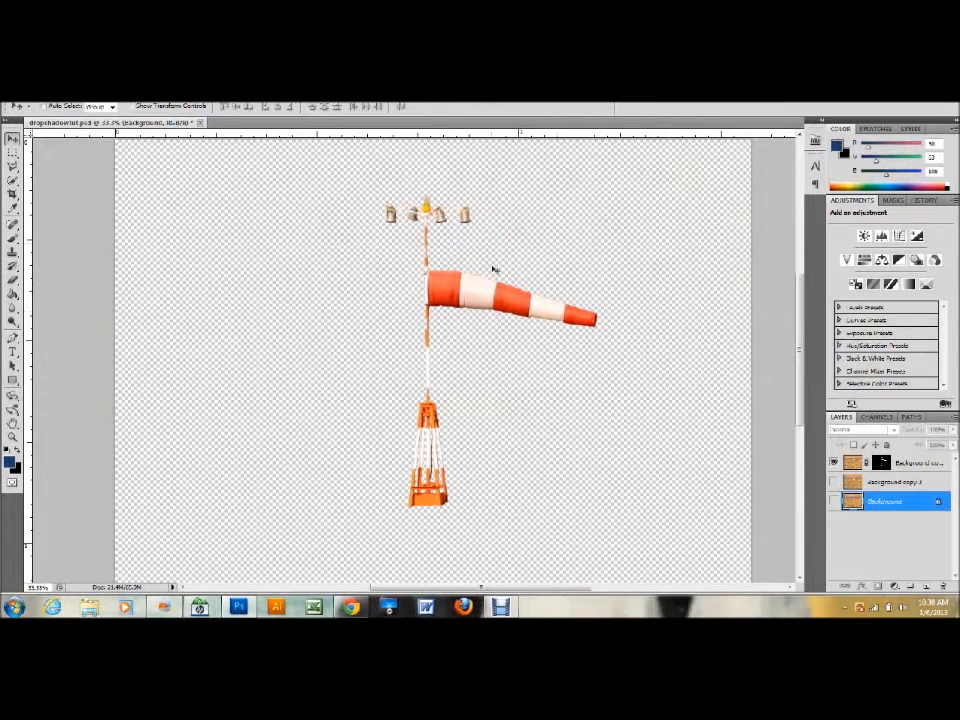
click(834, 482)
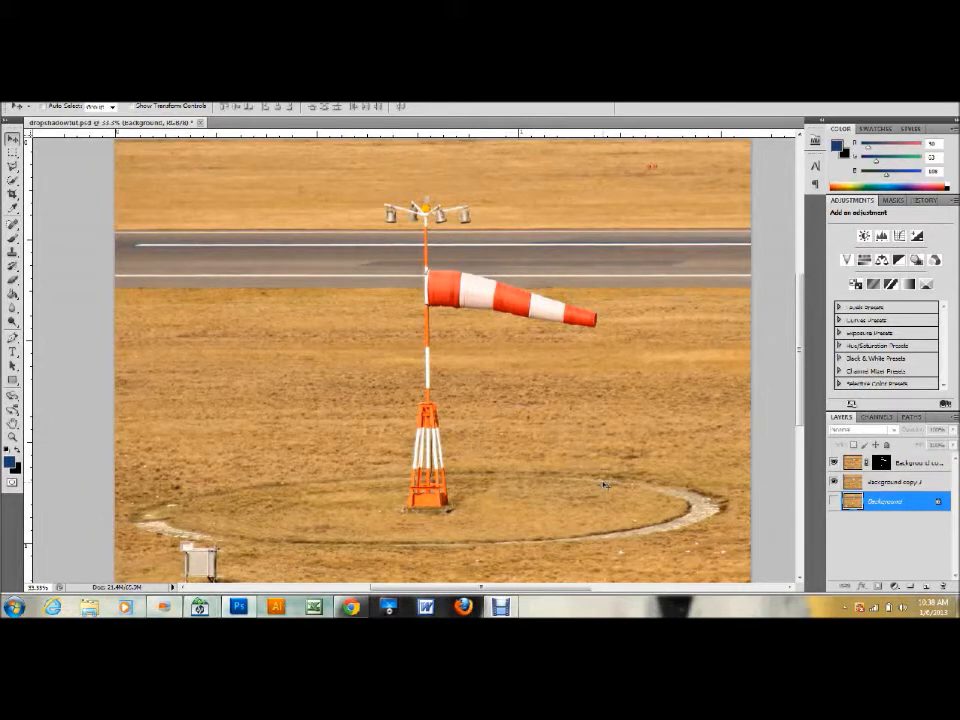
click(832, 482)
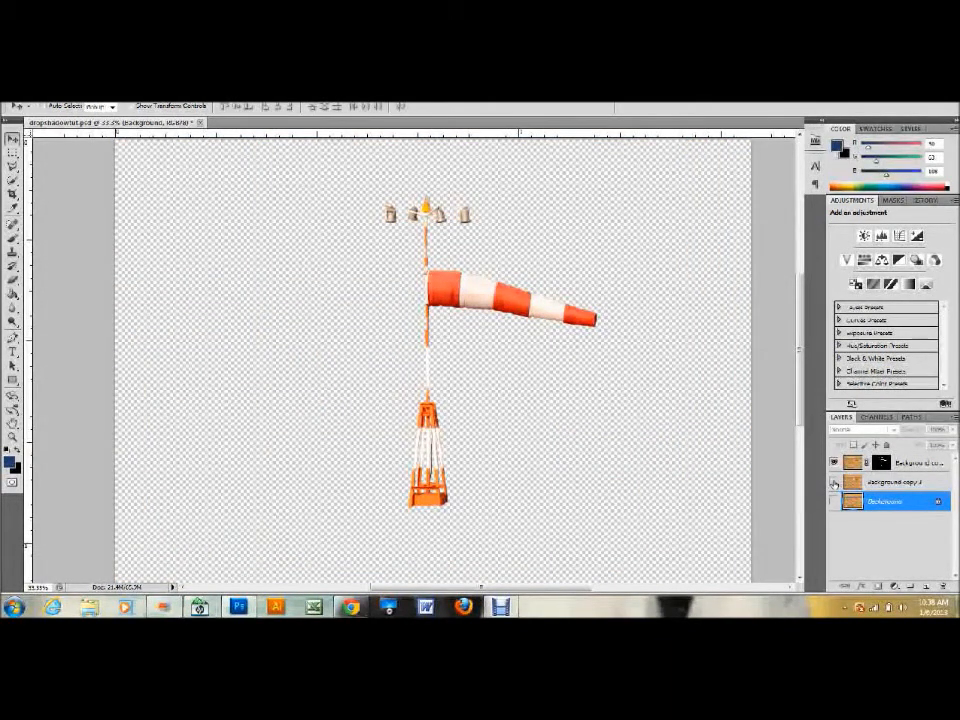
- Duplicate the masked windsock layer and convert the copy to a smart object
click(914, 463)
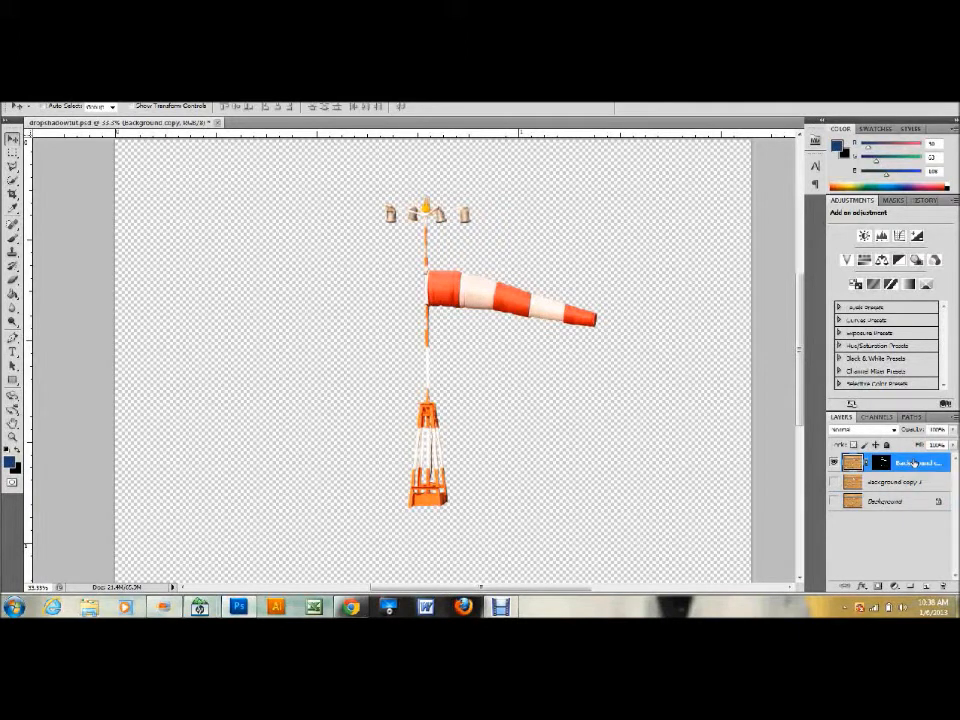
key(ctrl+j)
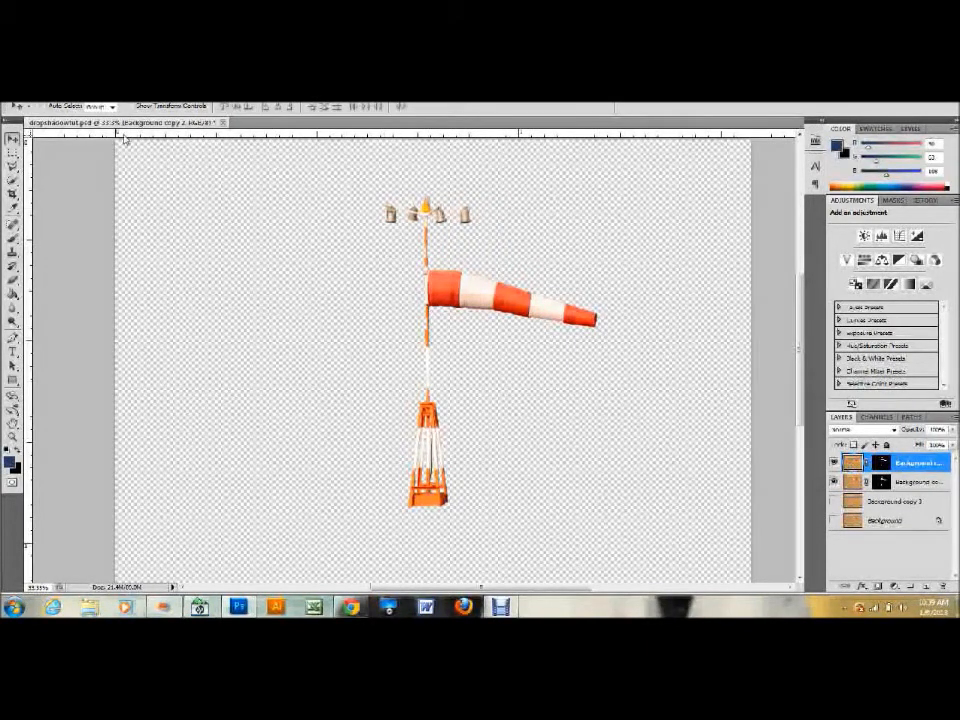
click(111, 86)
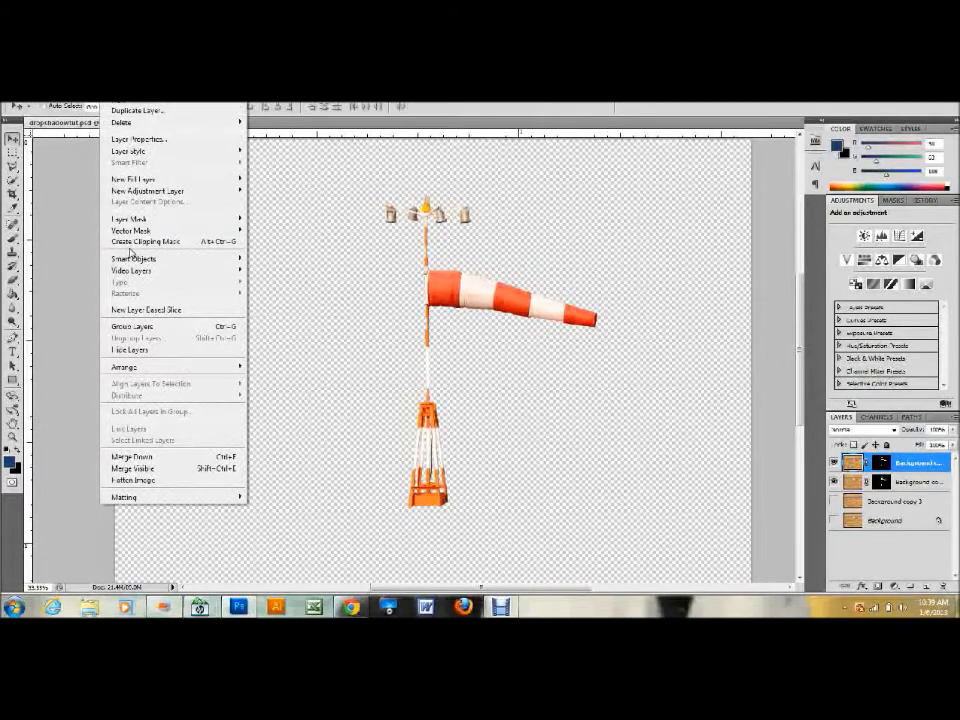
mouse_move(133, 259)
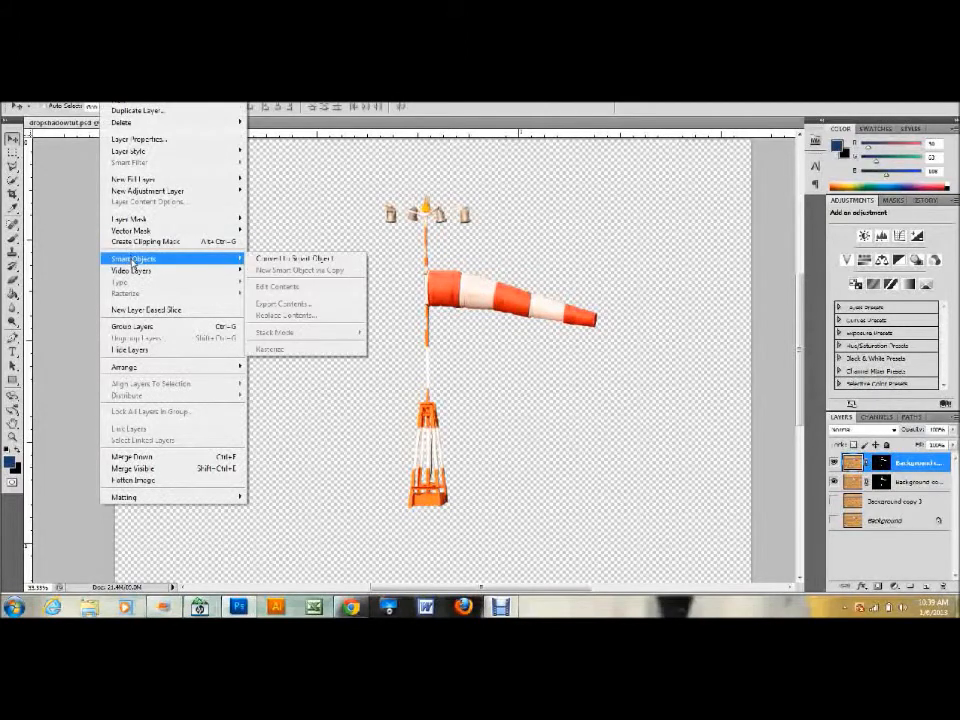
click(291, 259)
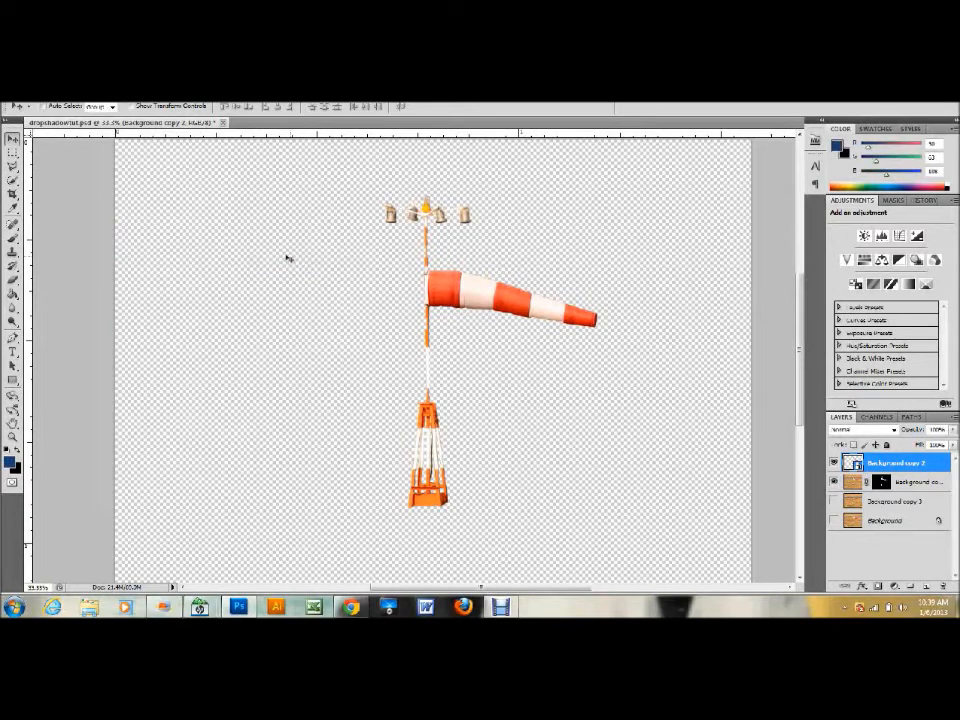
- Rasterize the windsock smart object into a regular pixel layer
click(111, 86)
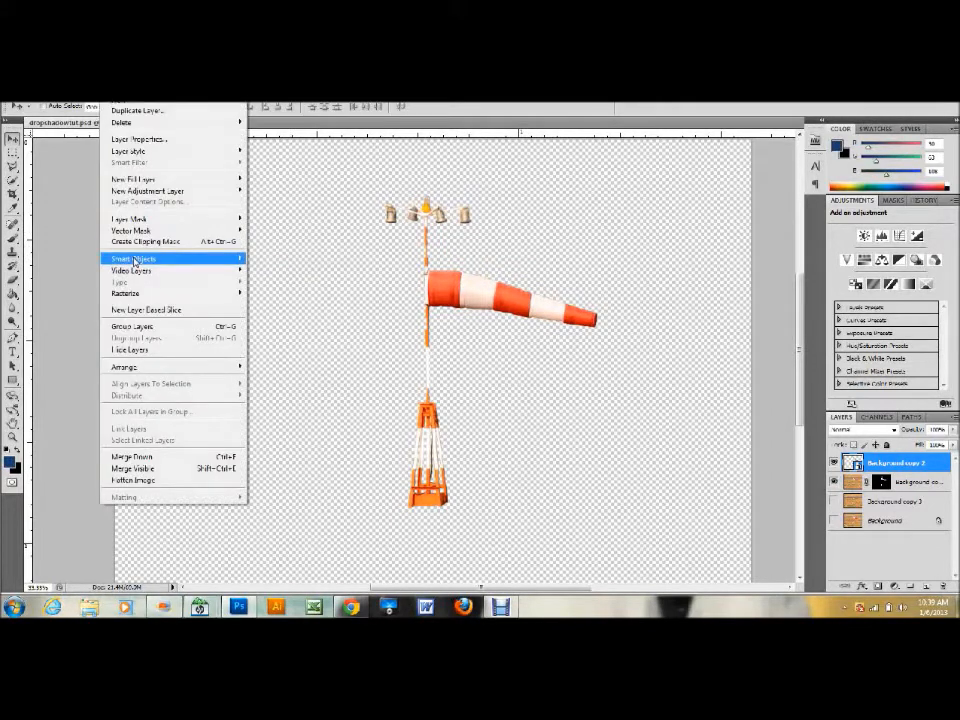
mouse_move(130, 294)
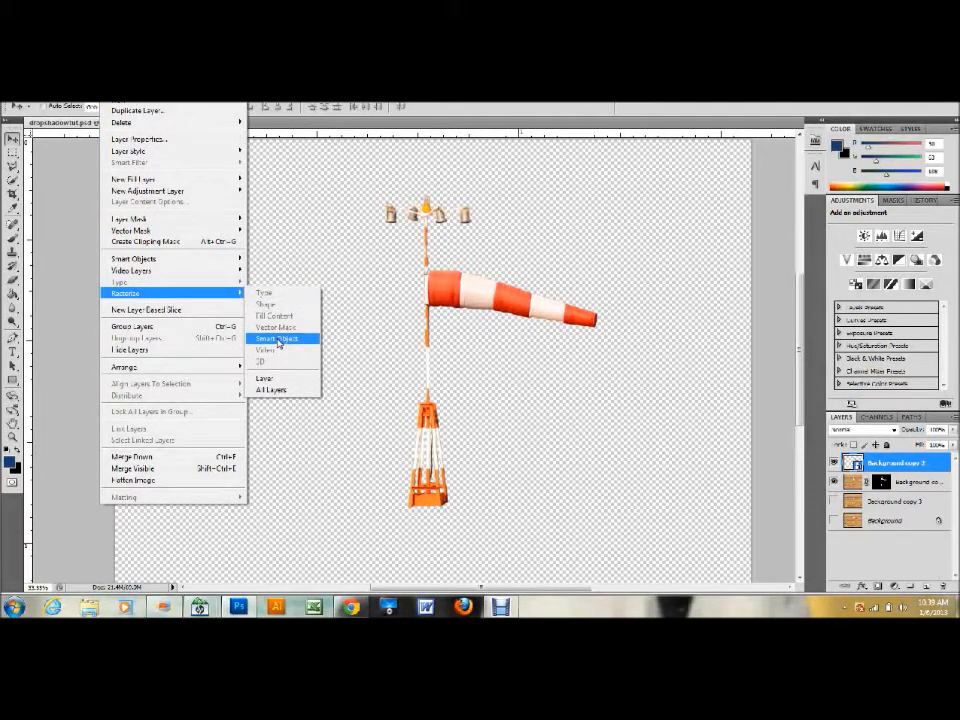
click(278, 341)
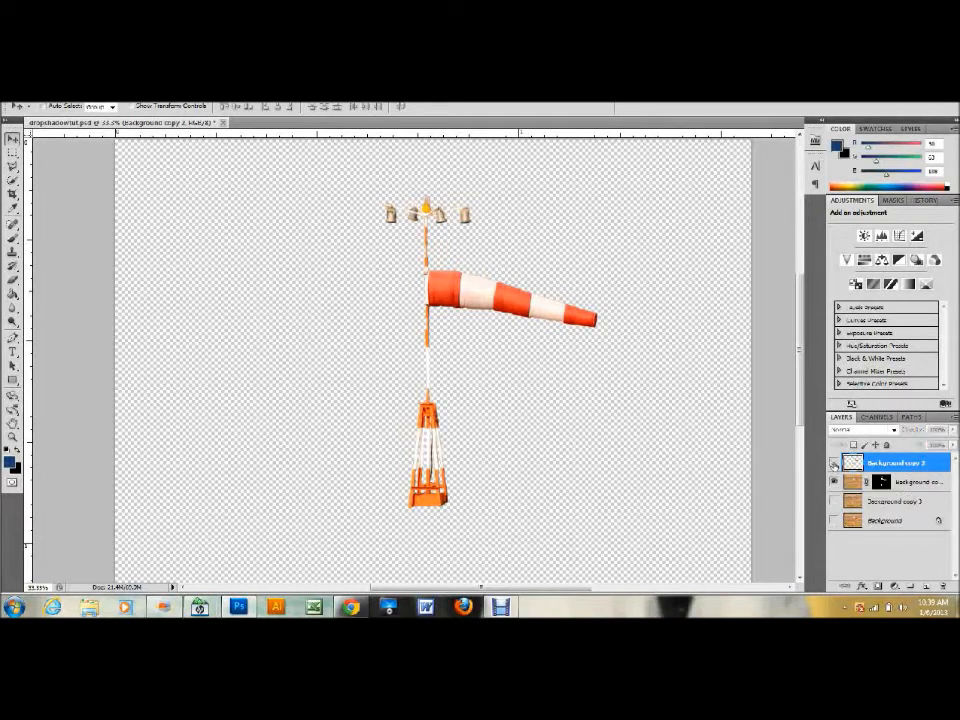
click(834, 464)
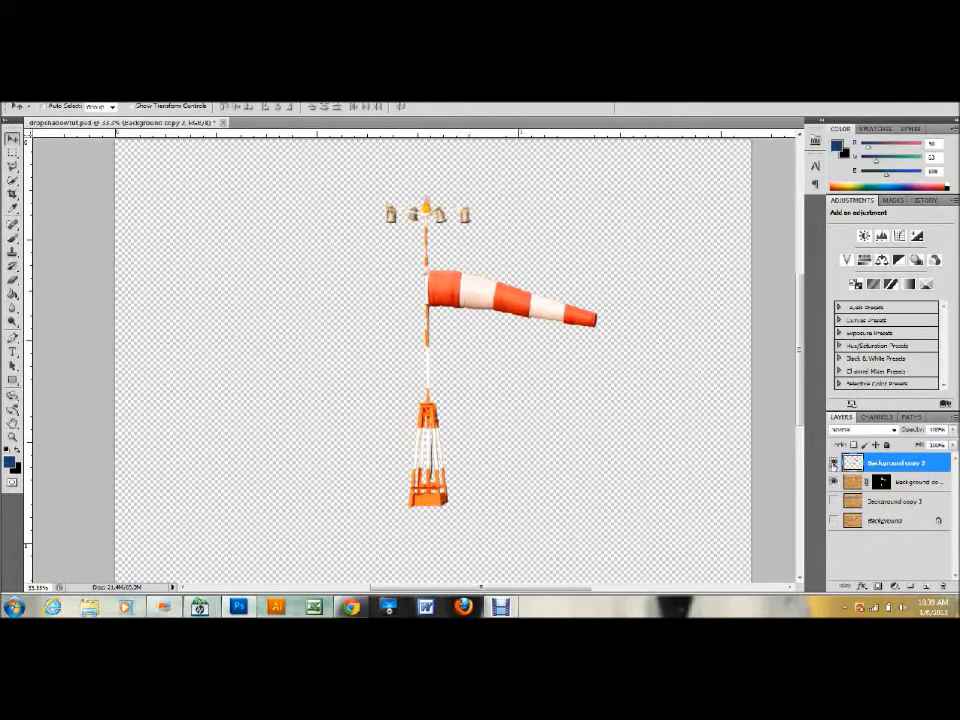
click(834, 464)
- Rename the rasterized windsock copy to "shadow" and place it below the masked windsock layer
double_click(914, 466)
text(shadow)
key(Return)
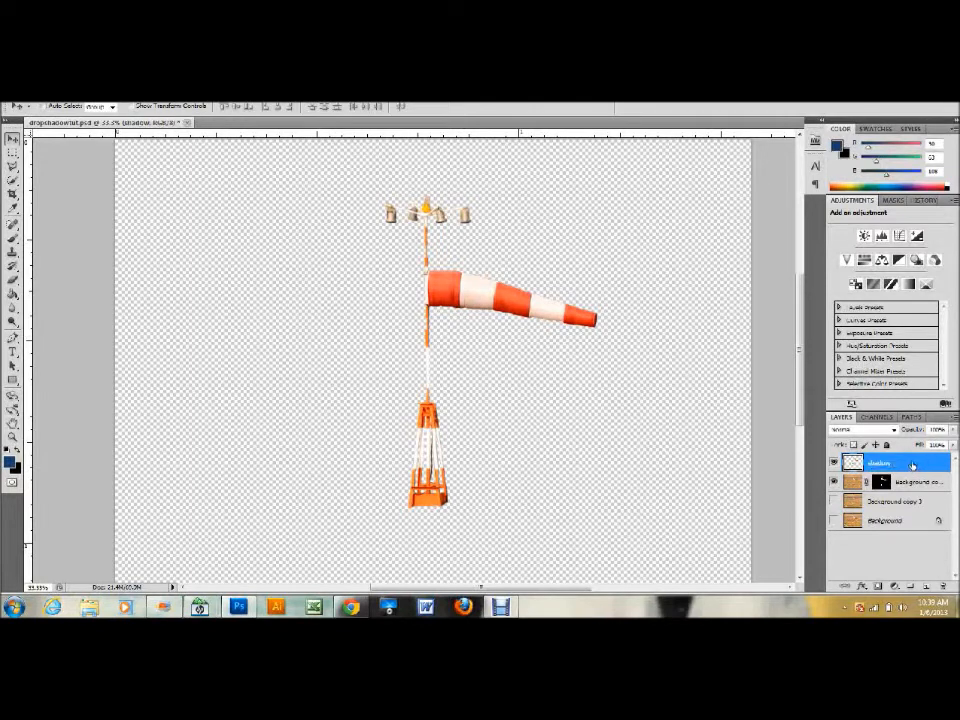
drag(898, 462, 906, 488)
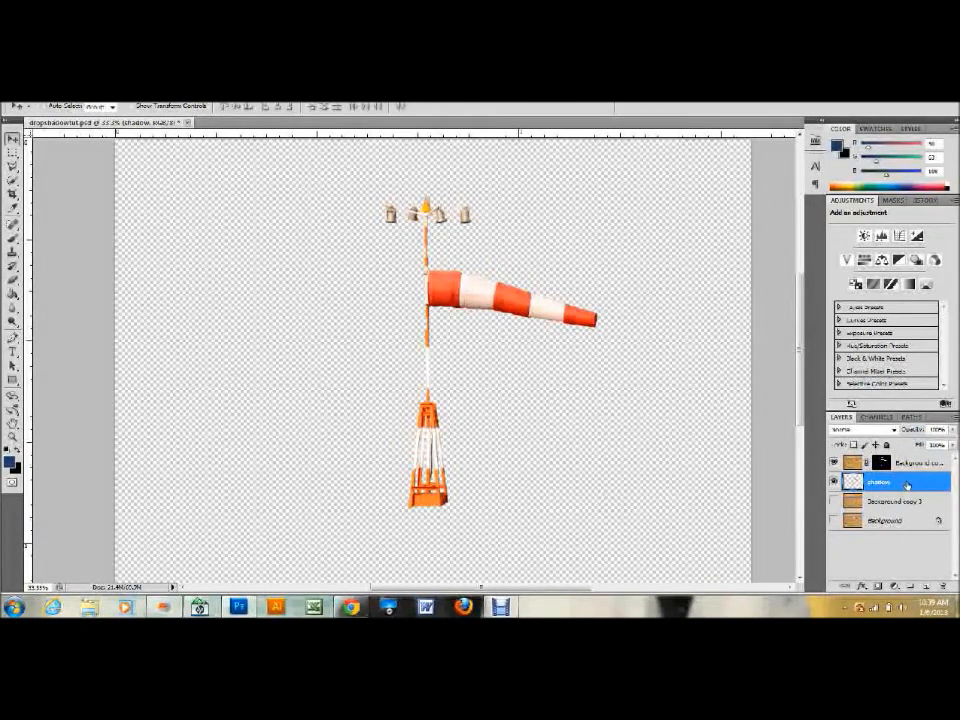
- Add a Color Overlay layer style in near-black #0d0d0d to the shadow layer
double_click(906, 484)
drag(764, 187, 659, 181)
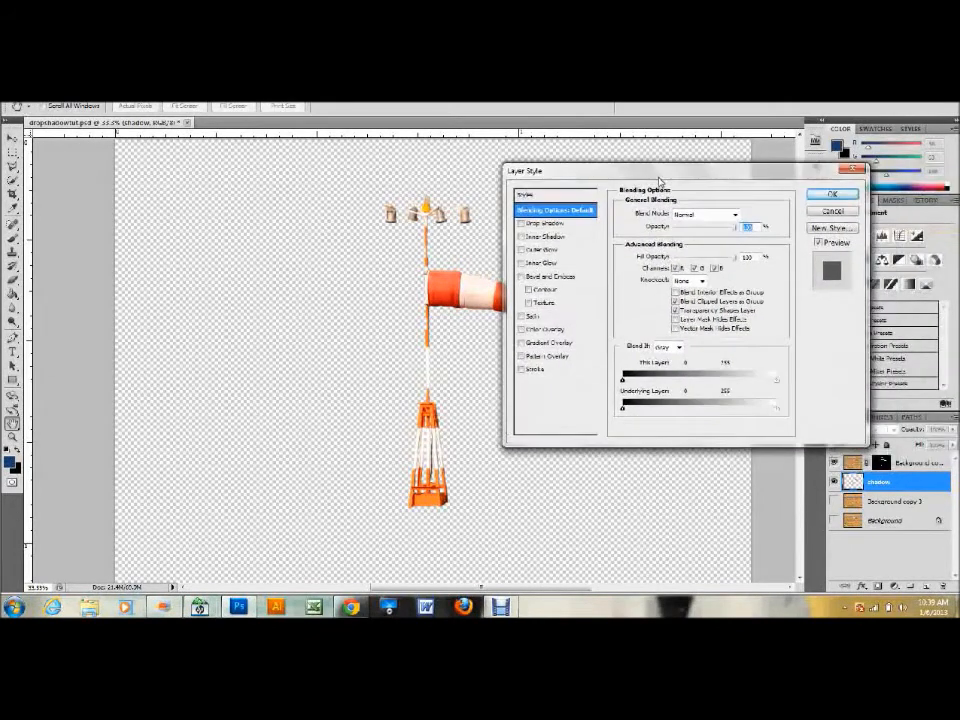
click(543, 333)
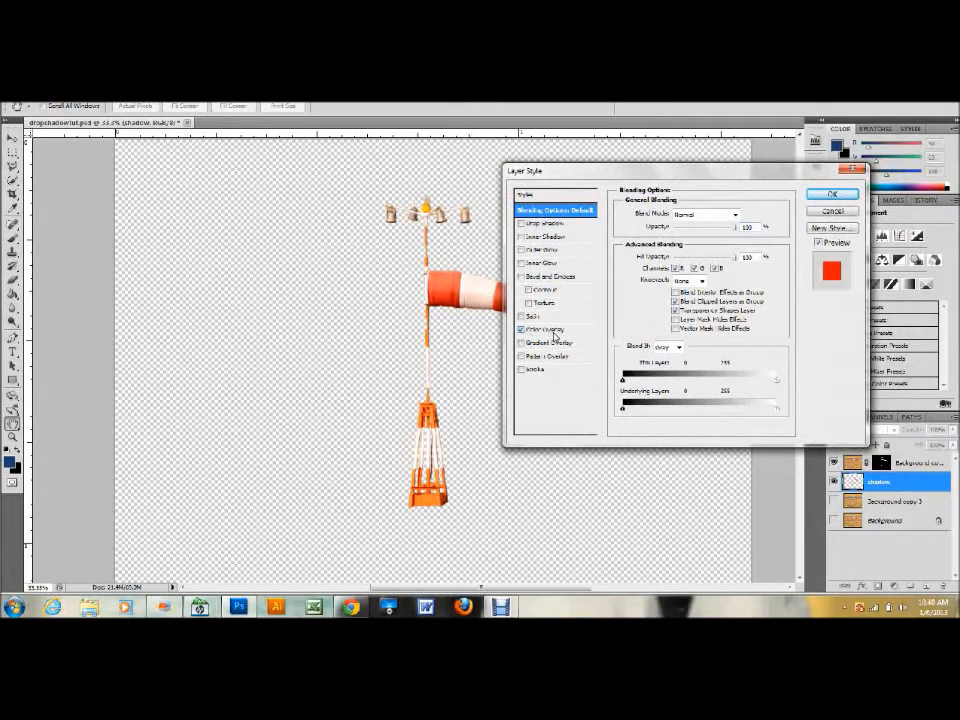
click(561, 333)
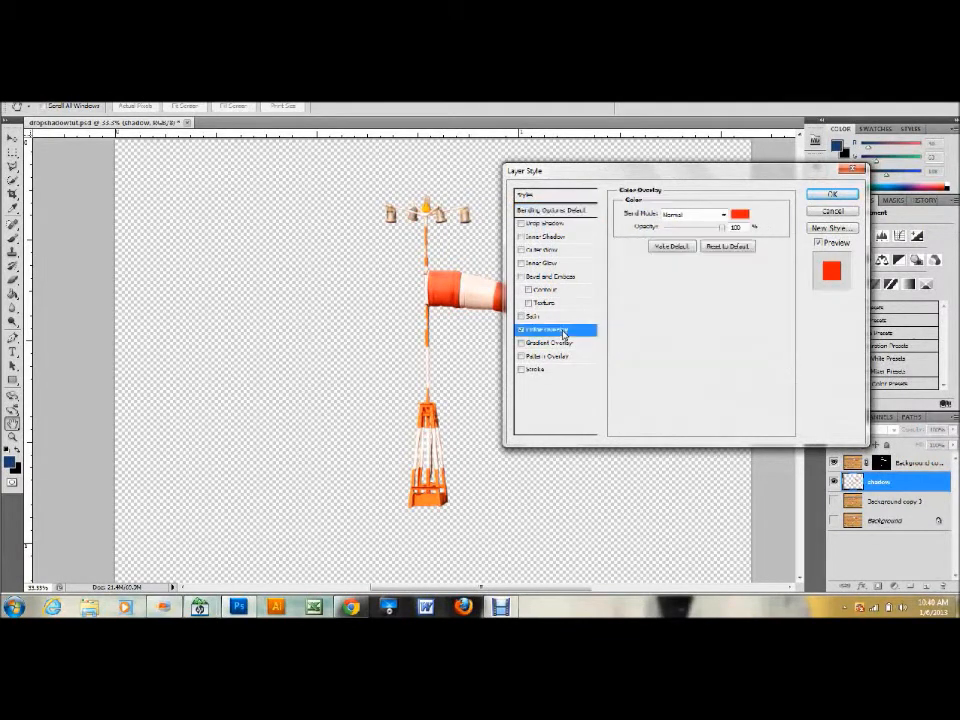
click(740, 213)
mouse_move(444, 371)
mouse_down()
mouse_move(381, 357)
mouse_move(365, 377)
mouse_up()
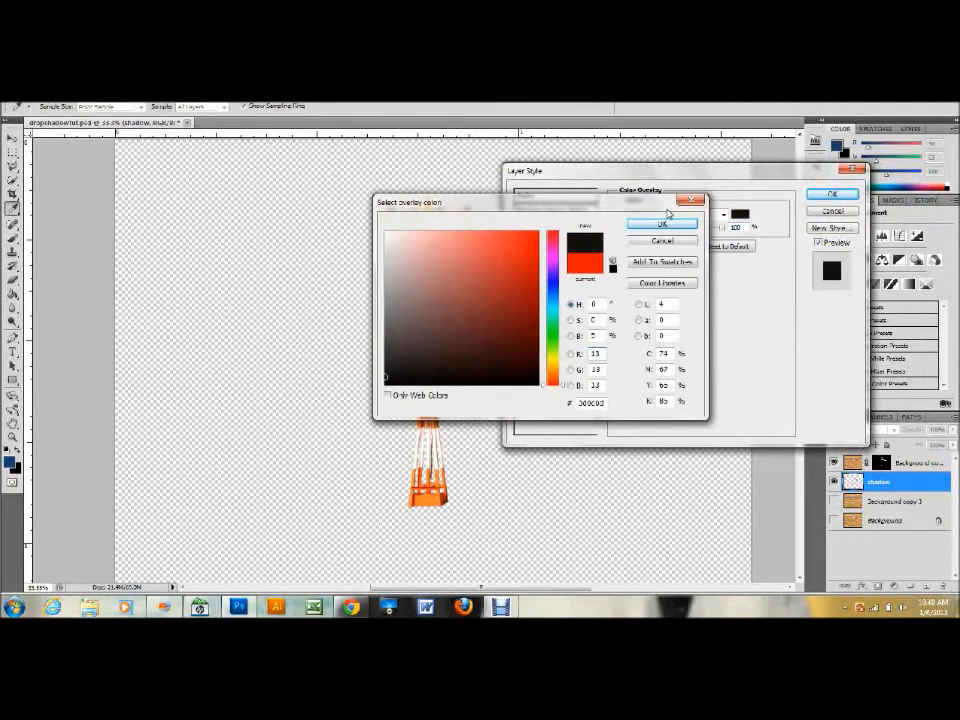
click(662, 224)
click(850, 199)
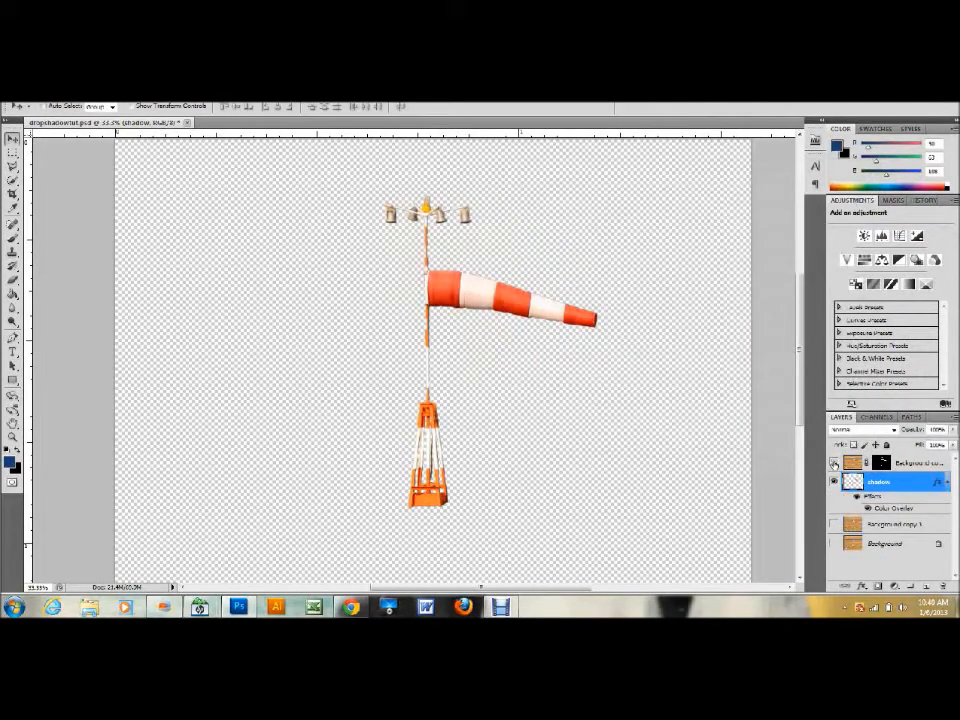
- Hide the masked windsock layer and soften the shadow layer with a moderate Gaussian Blur
click(834, 463)
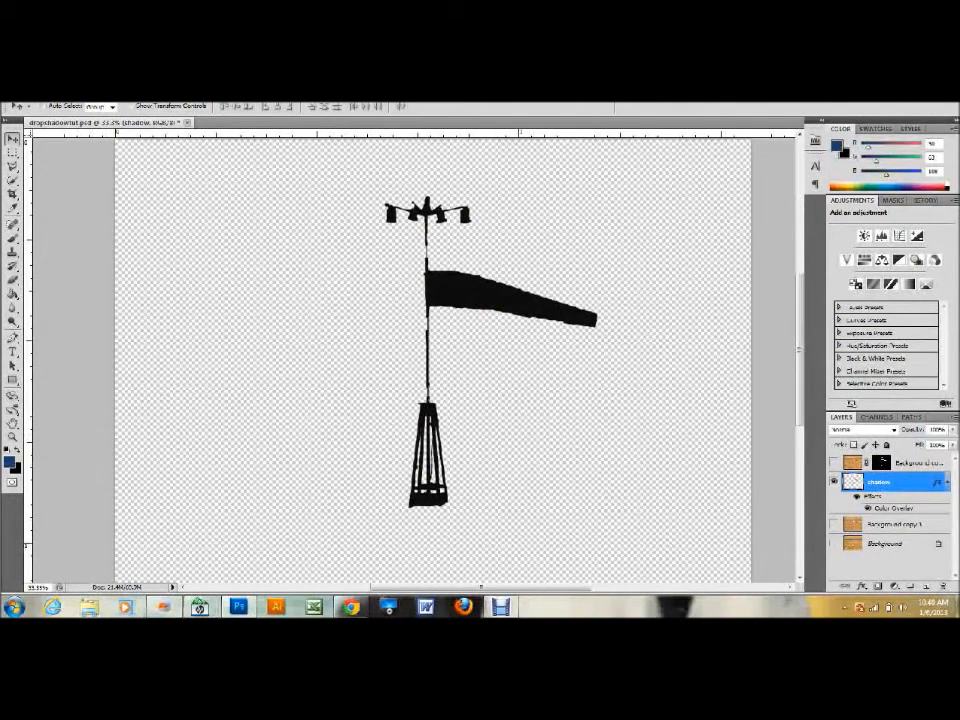
click(948, 483)
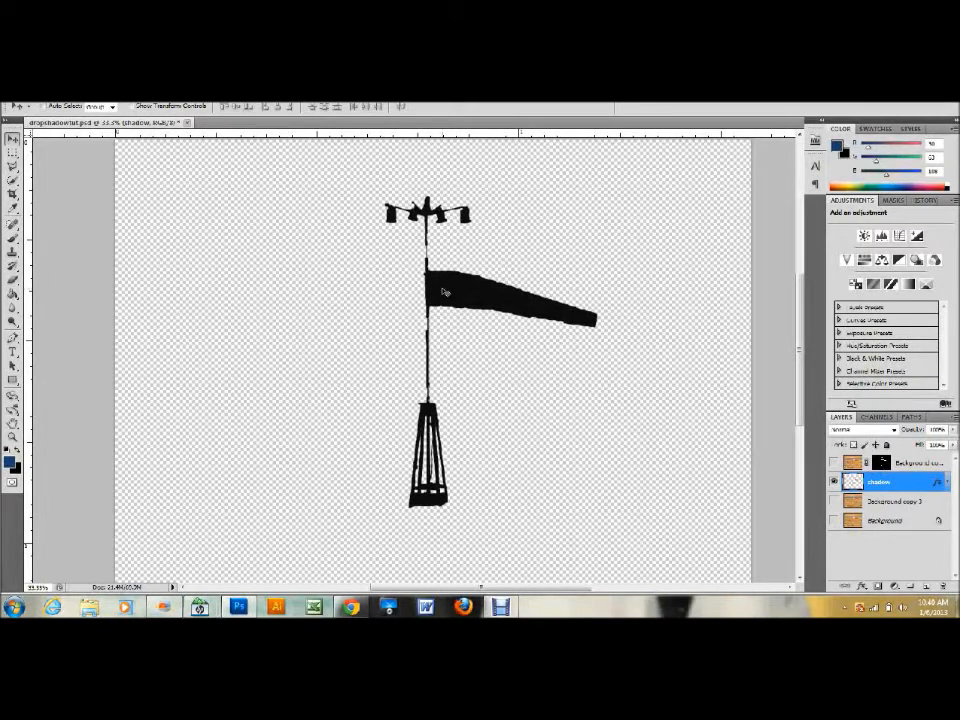
click(171, 87)
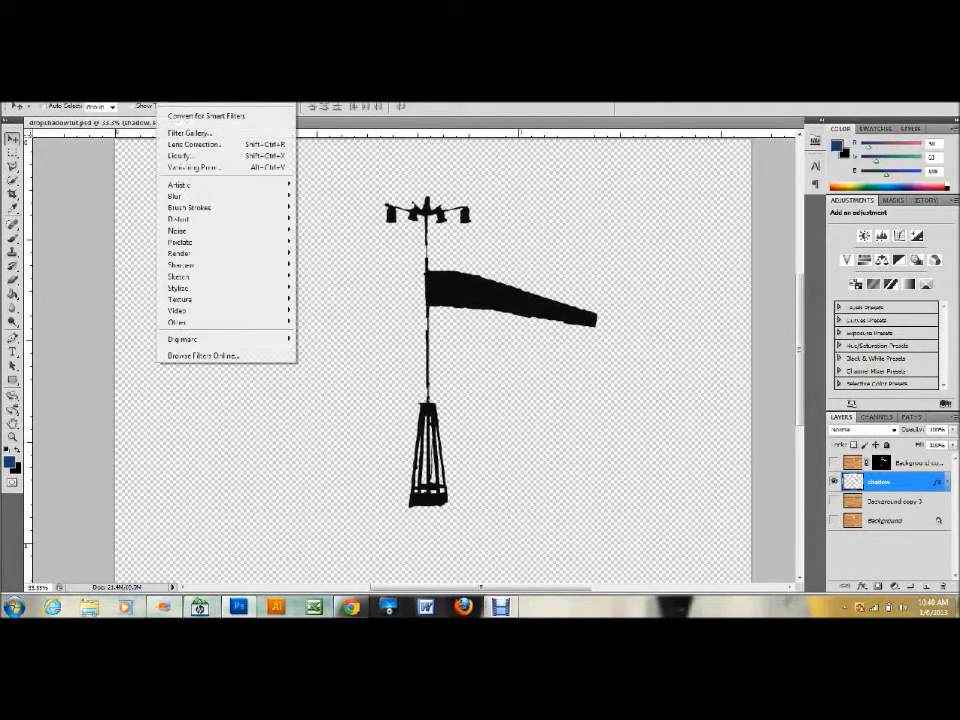
mouse_move(185, 196)
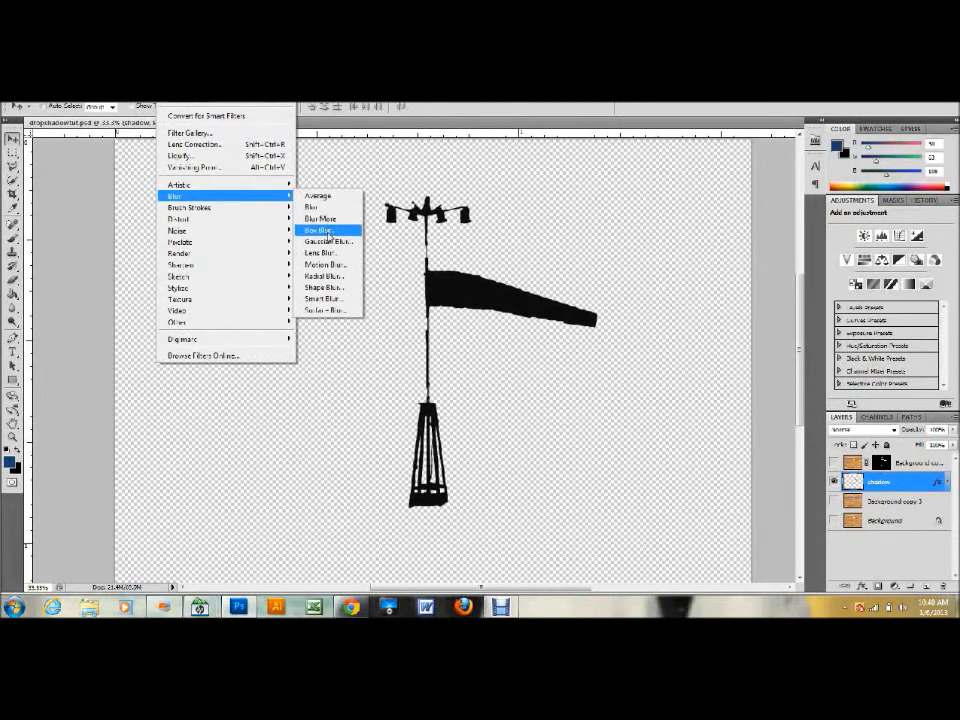
click(322, 241)
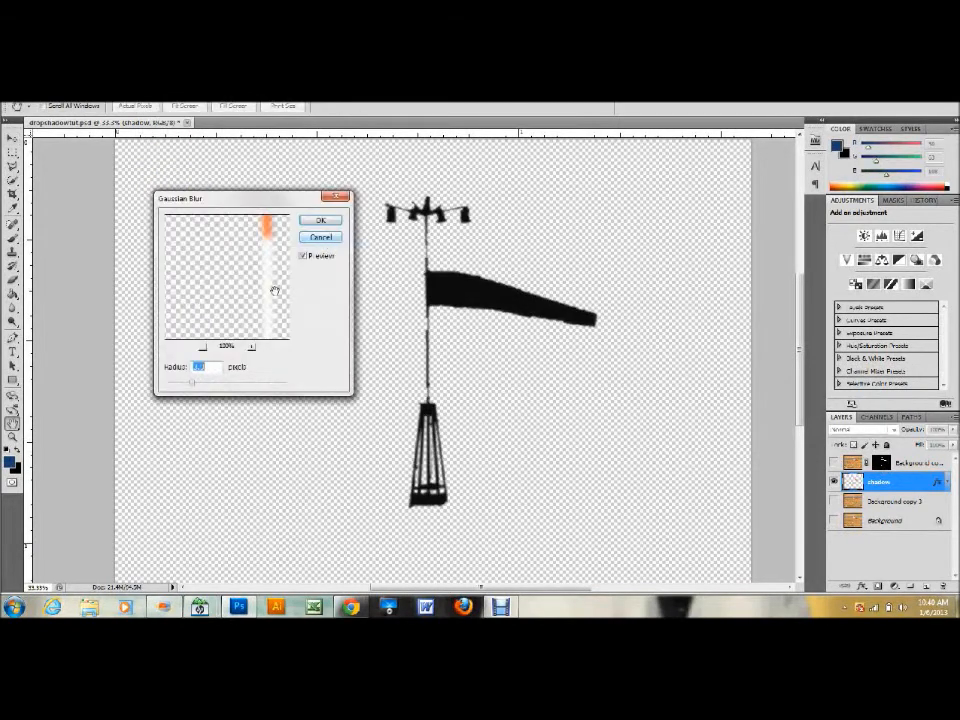
drag(195, 382, 208, 386)
click(200, 385)
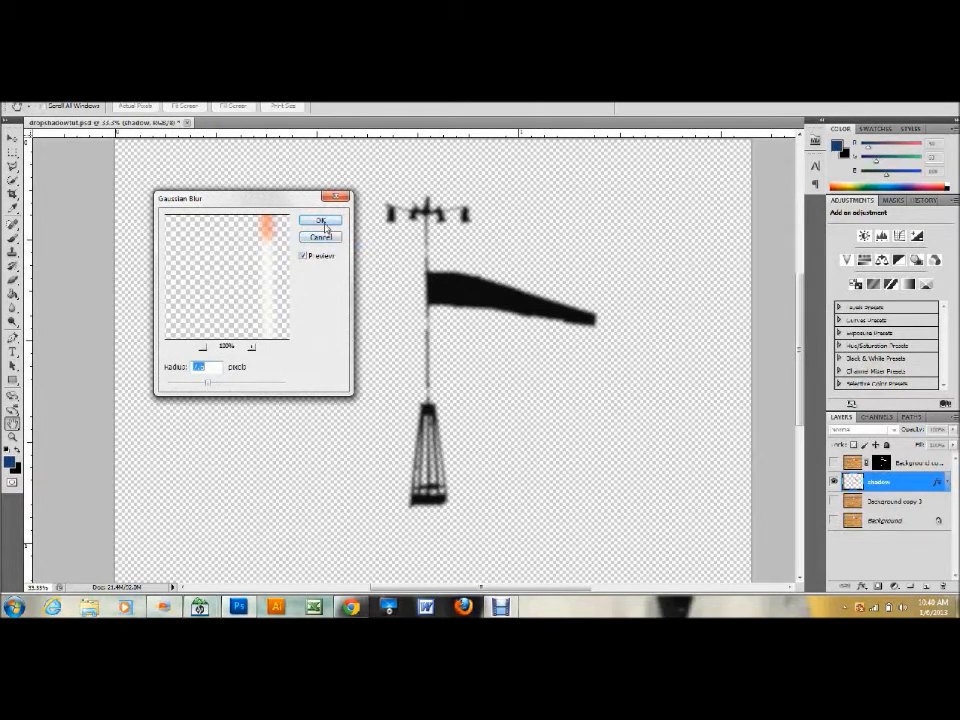
click(321, 221)
key(v)
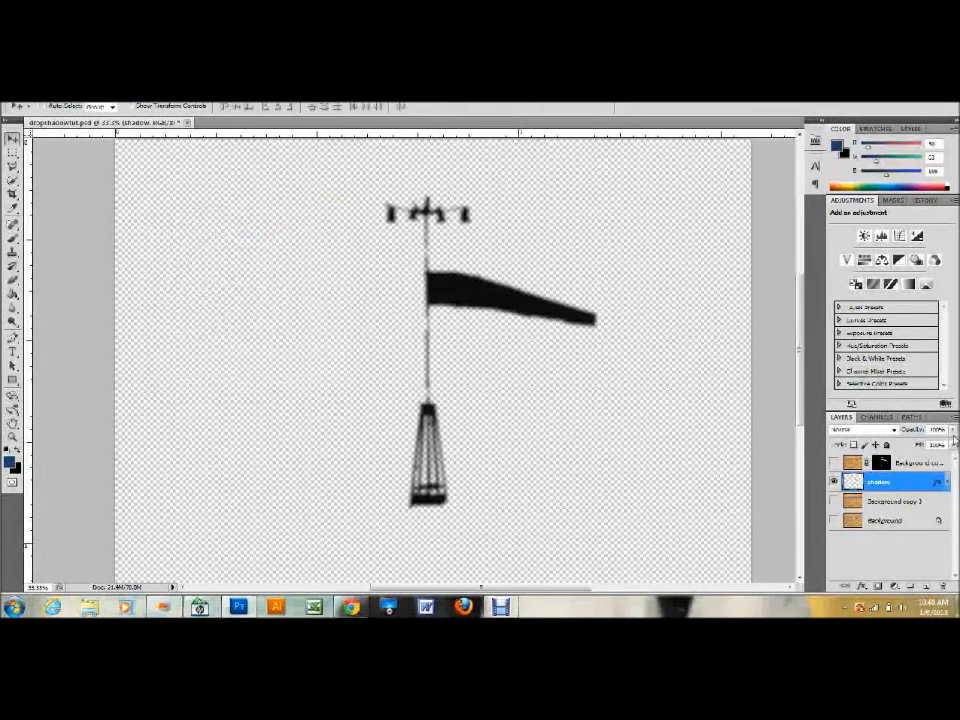
- Turn the masked windsock layer and the Background copy 3 layer back on
click(835, 463)
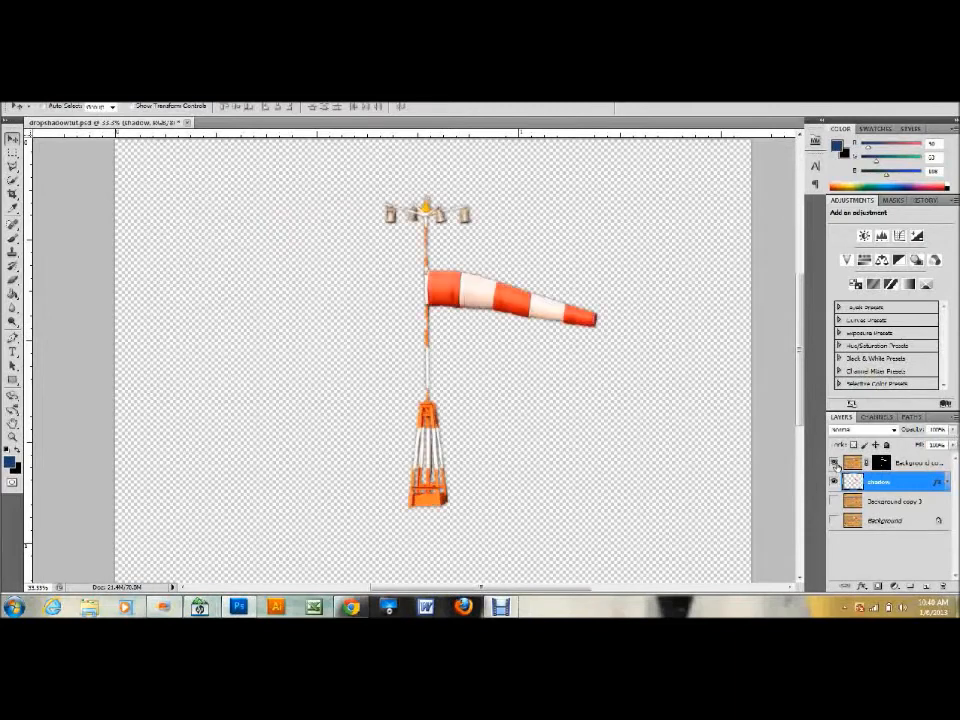
click(836, 502)
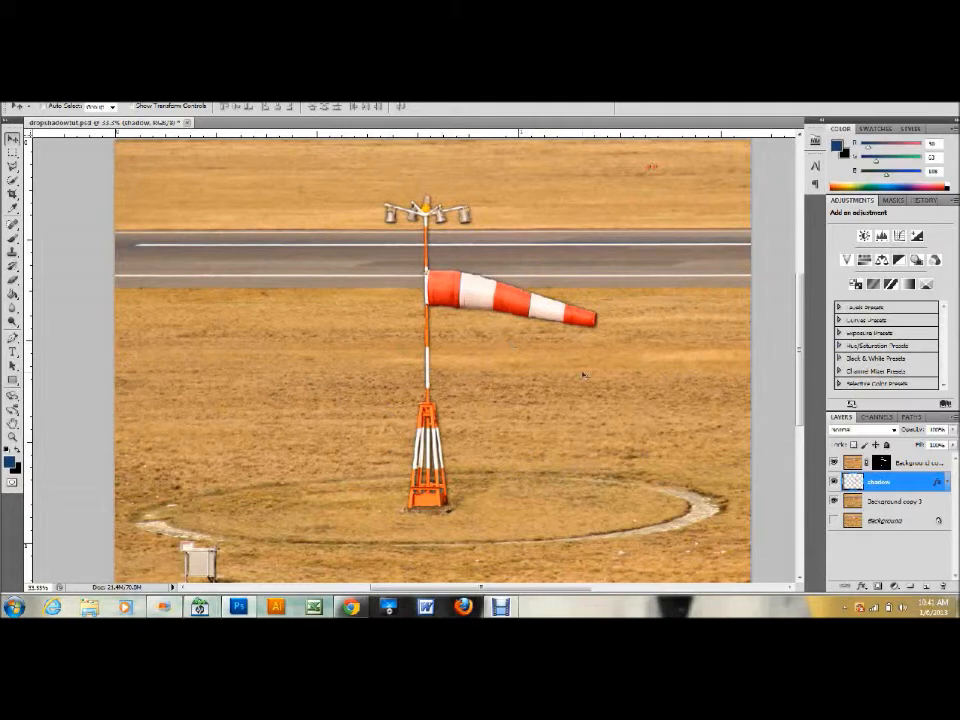
click(910, 464)
click(834, 462)
click(834, 462)
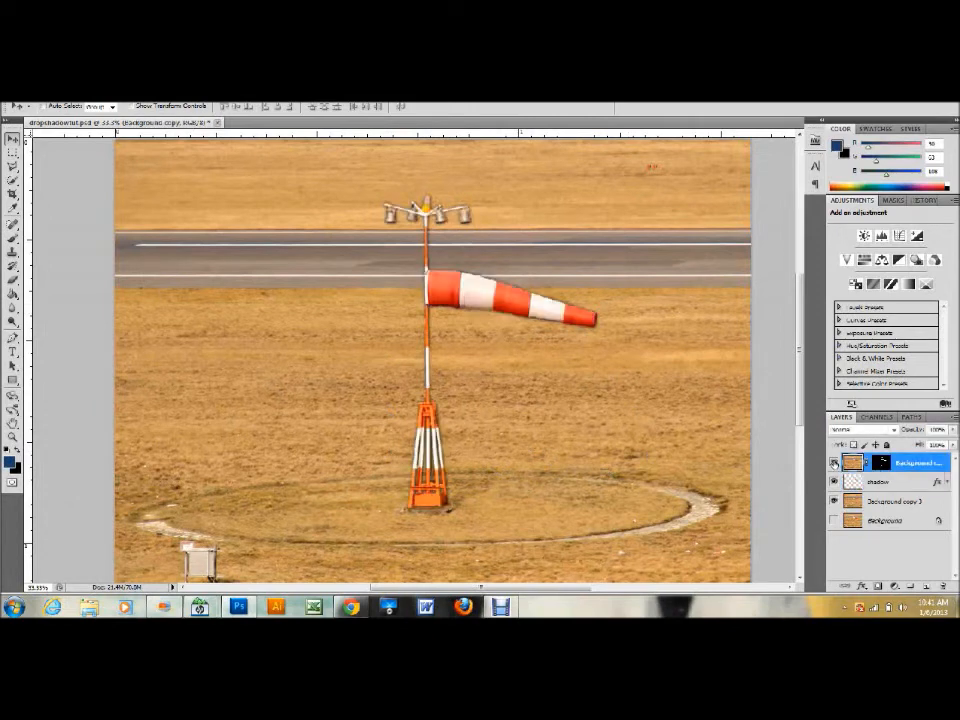
click(834, 462)
click(834, 462)
- Distort the shadow layer with its base fixed, slanting and flattening it so it falls along the grass behind and to the tower's right
click(906, 483)
click(57, 85)
mouse_move(102, 324)
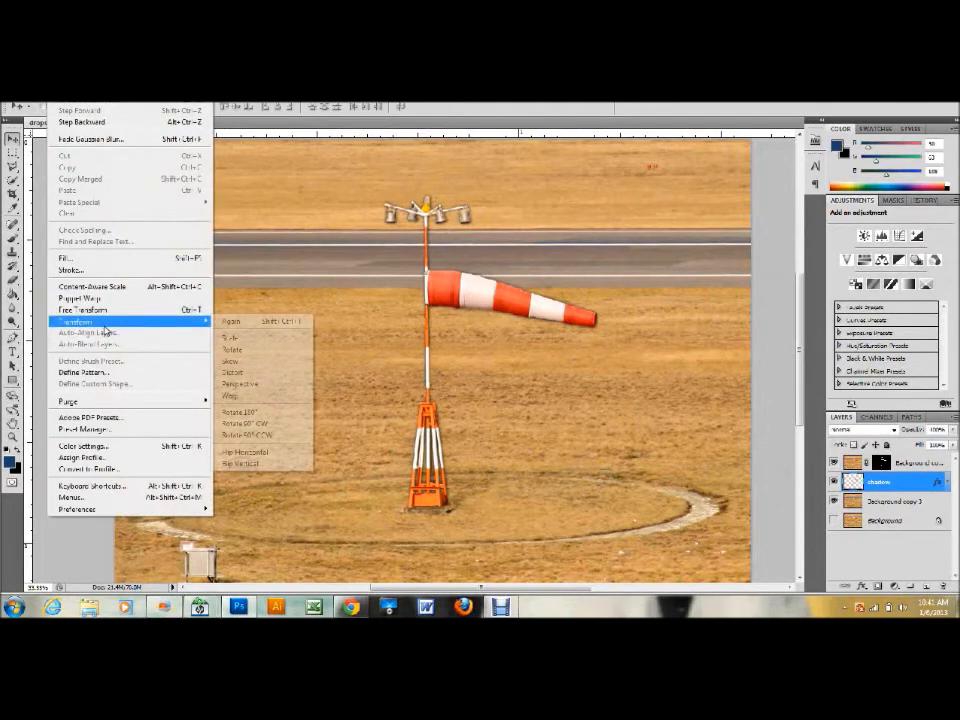
click(237, 374)
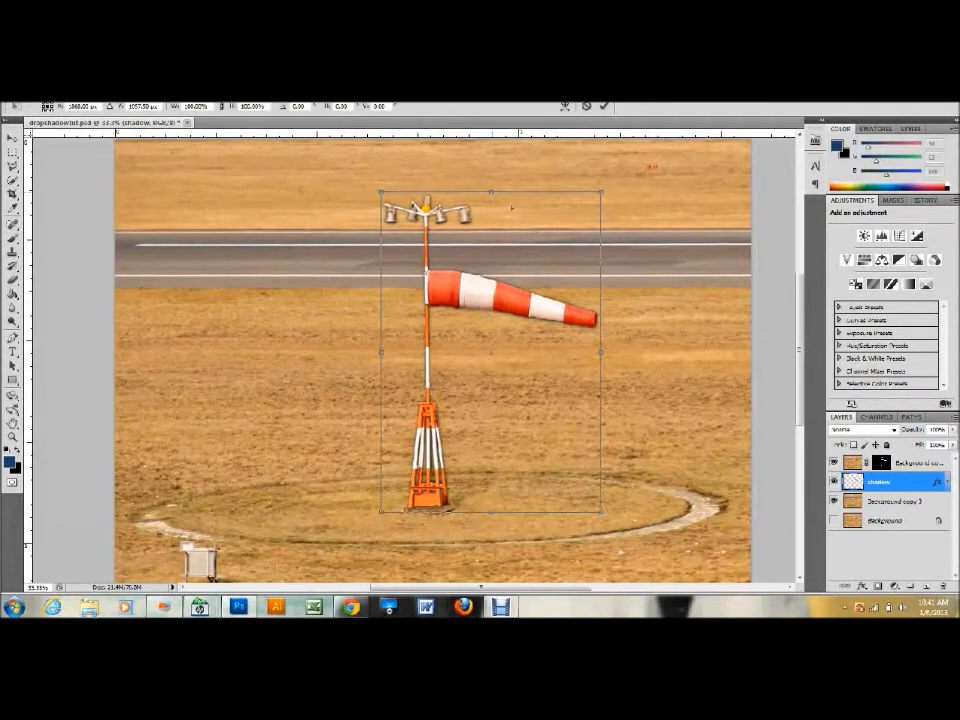
drag(490, 191, 532, 229)
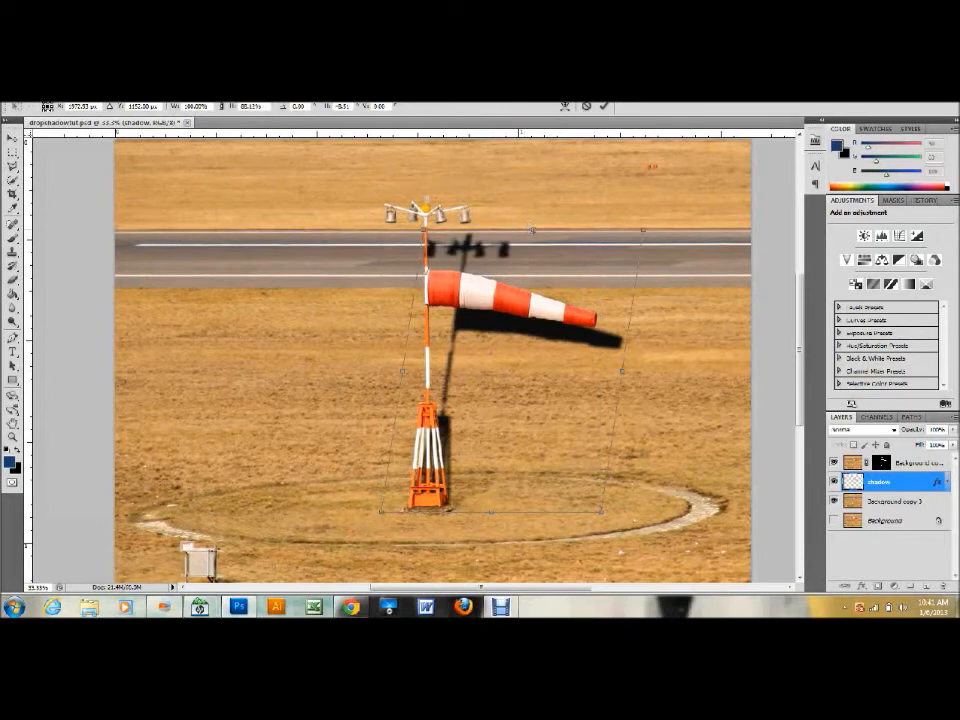
drag(533, 231, 666, 418)
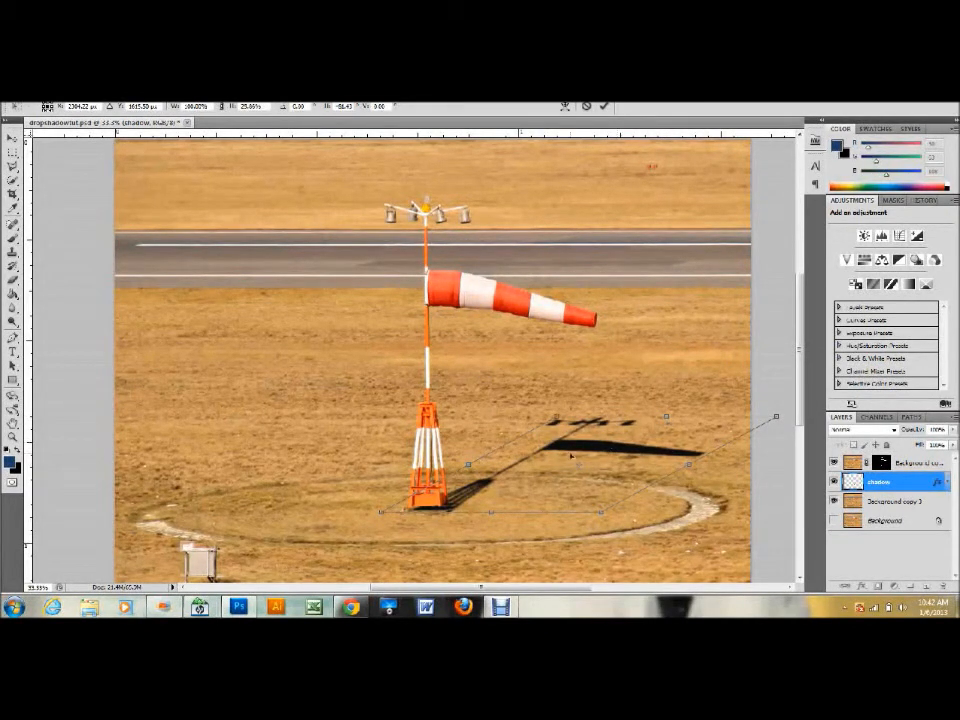
key(Return)
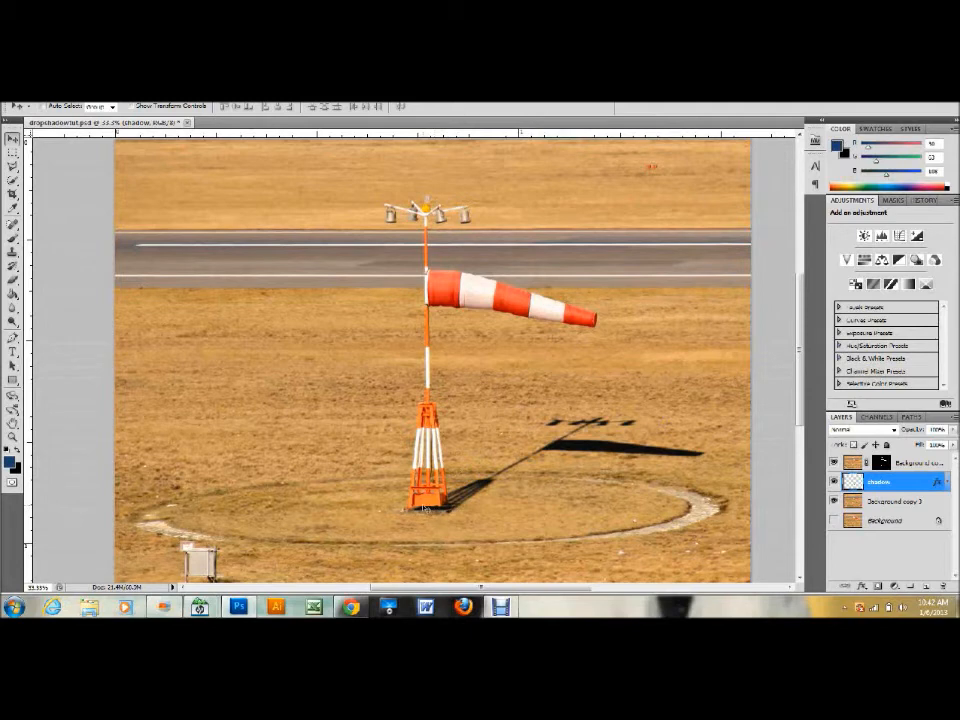
- Nudge the shadow slightly up to line up with the tower's base and set its layer opacity to 75%
drag(464, 501, 462, 498)
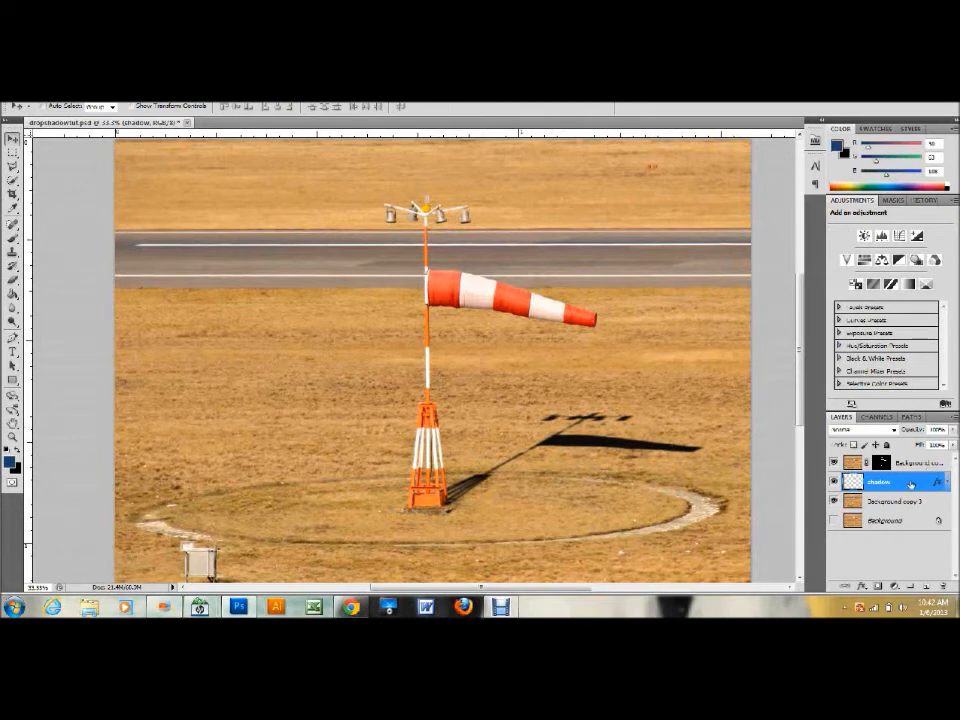
click(937, 429)
text(75)
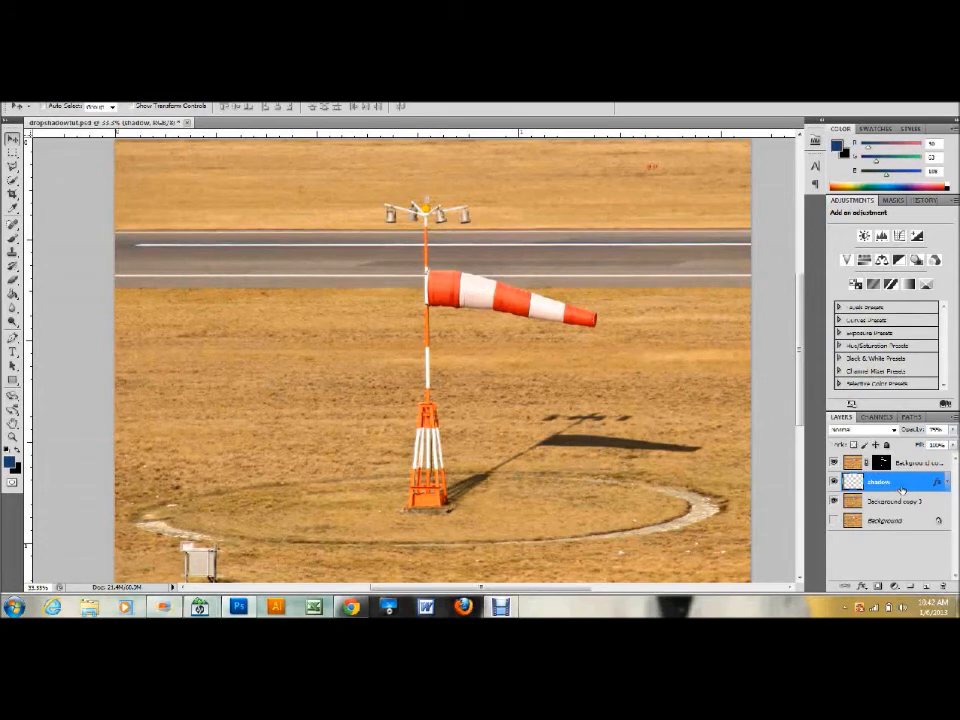
- Soften the distorted shadow again with a Gaussian Blur of about 5 pixels radius
click(169, 97)
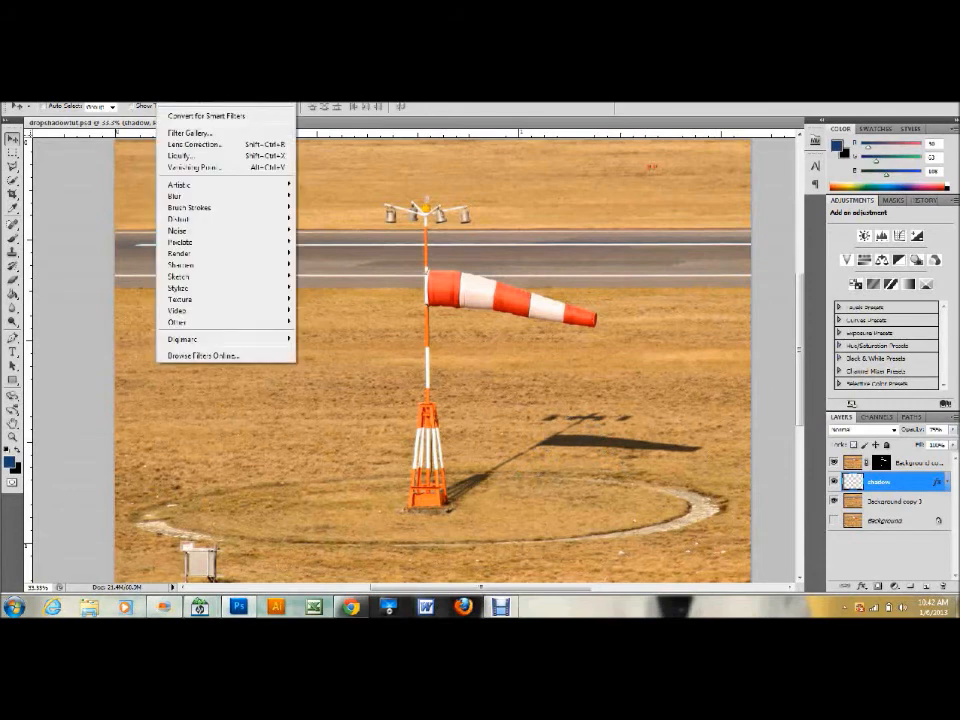
mouse_move(240, 196)
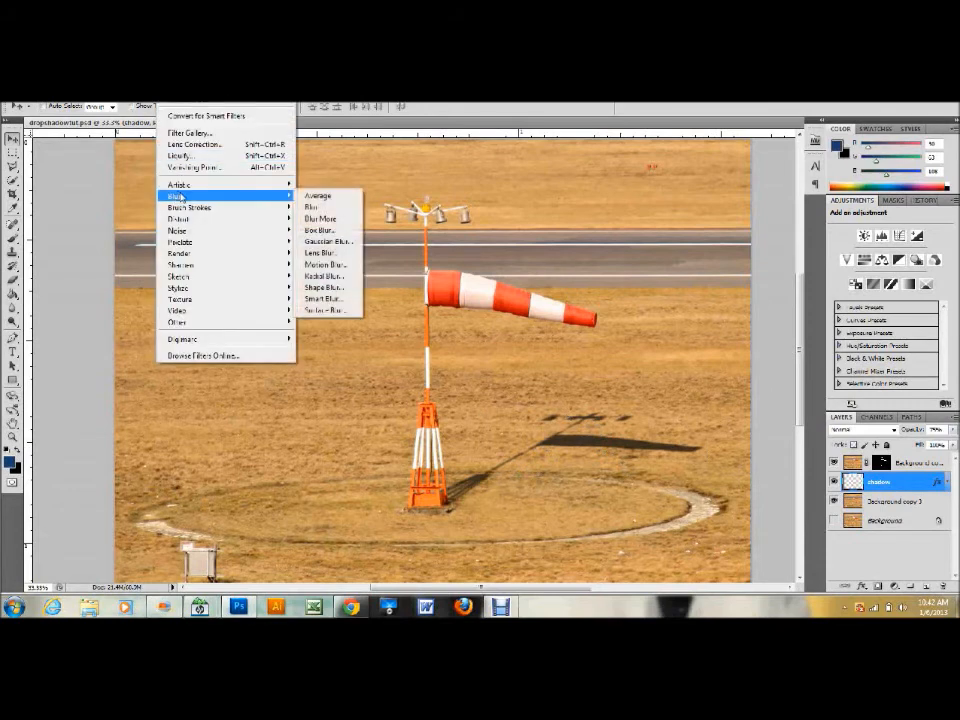
click(321, 241)
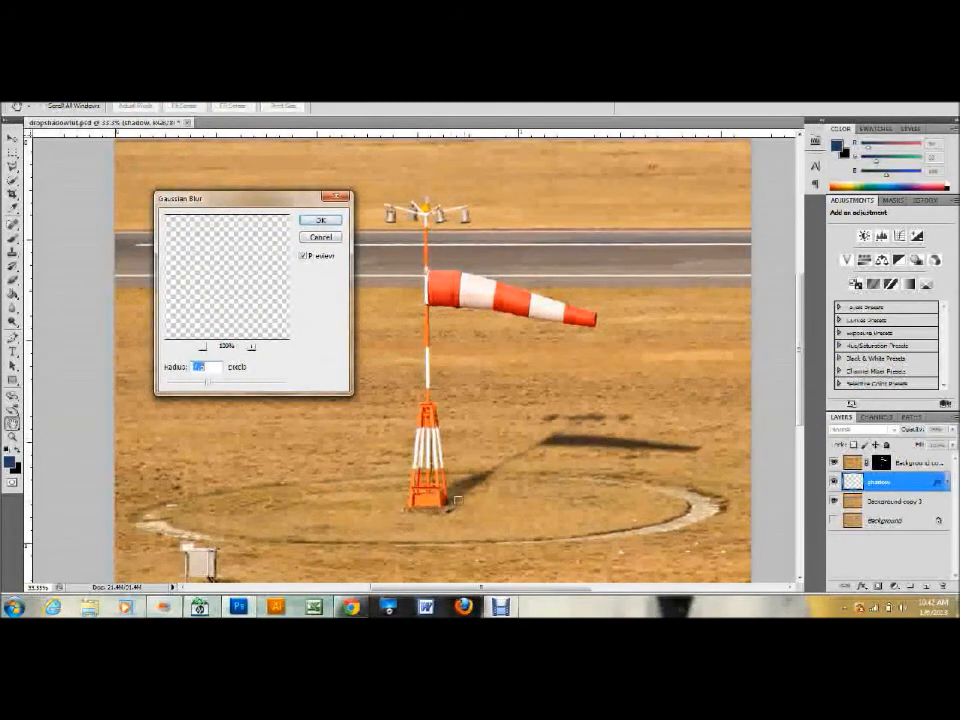
click(197, 386)
drag(197, 386, 201, 387)
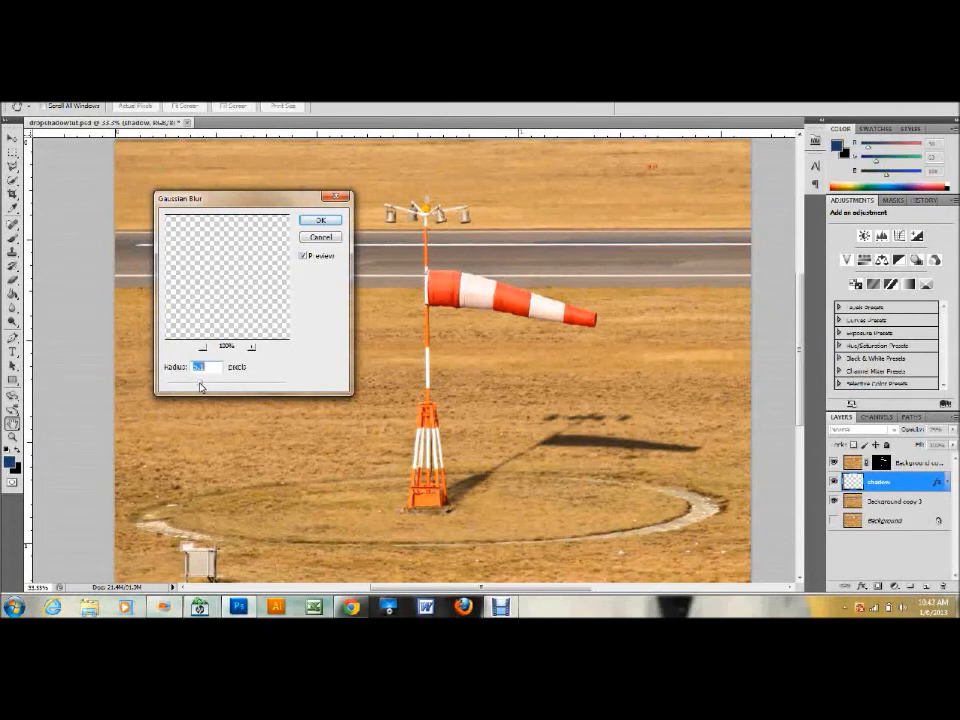
click(320, 219)
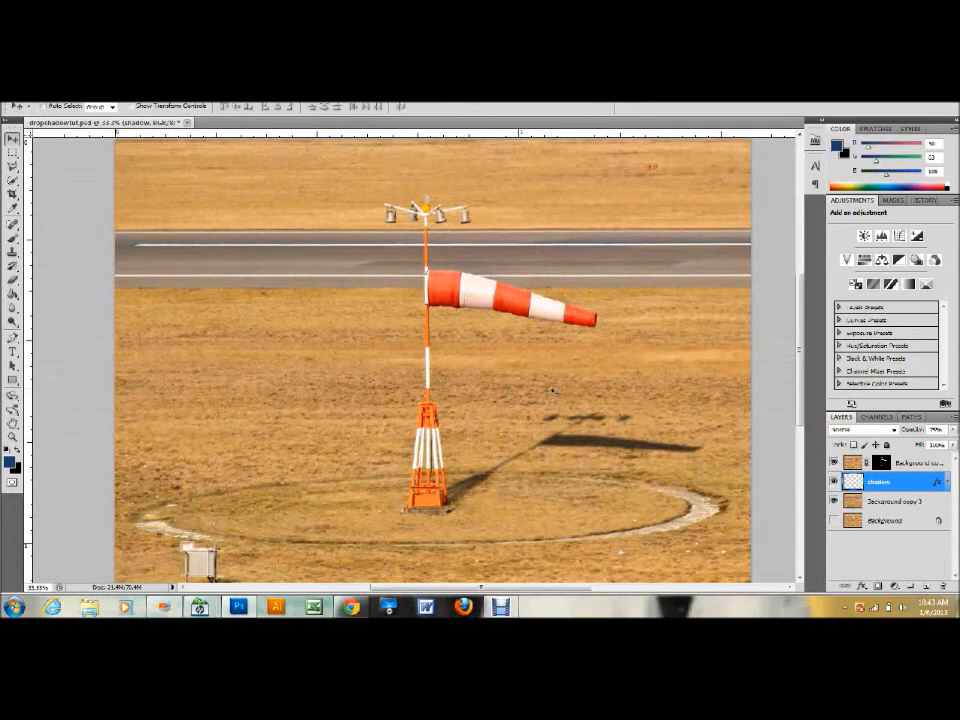
- Apply a Perspective transform to the shadow layer, slightly narrowing its far end
click(56, 87)
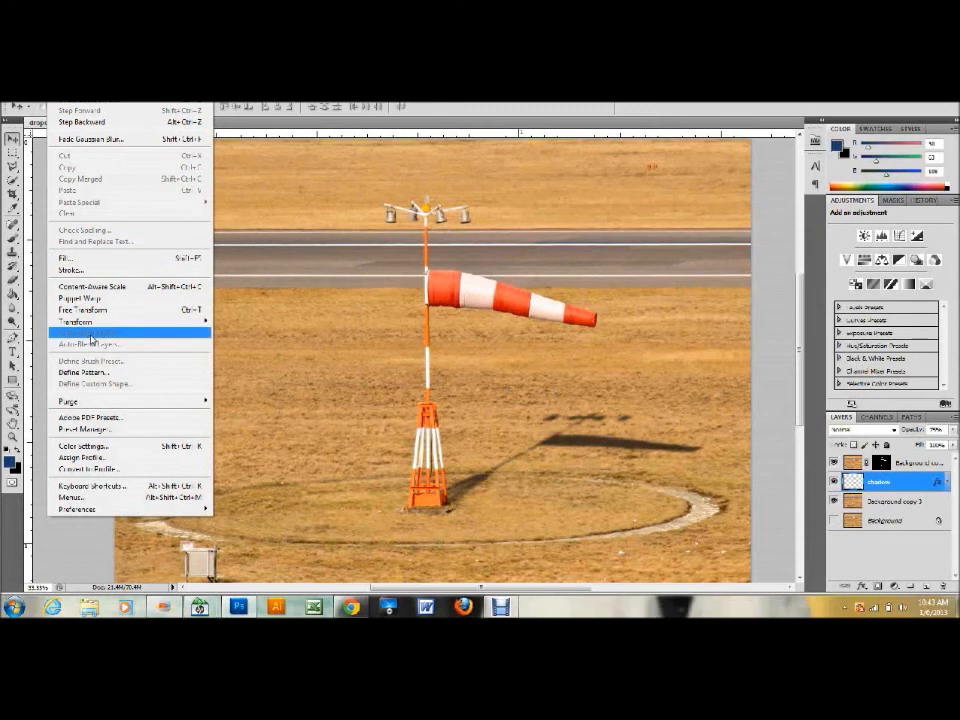
mouse_move(111, 328)
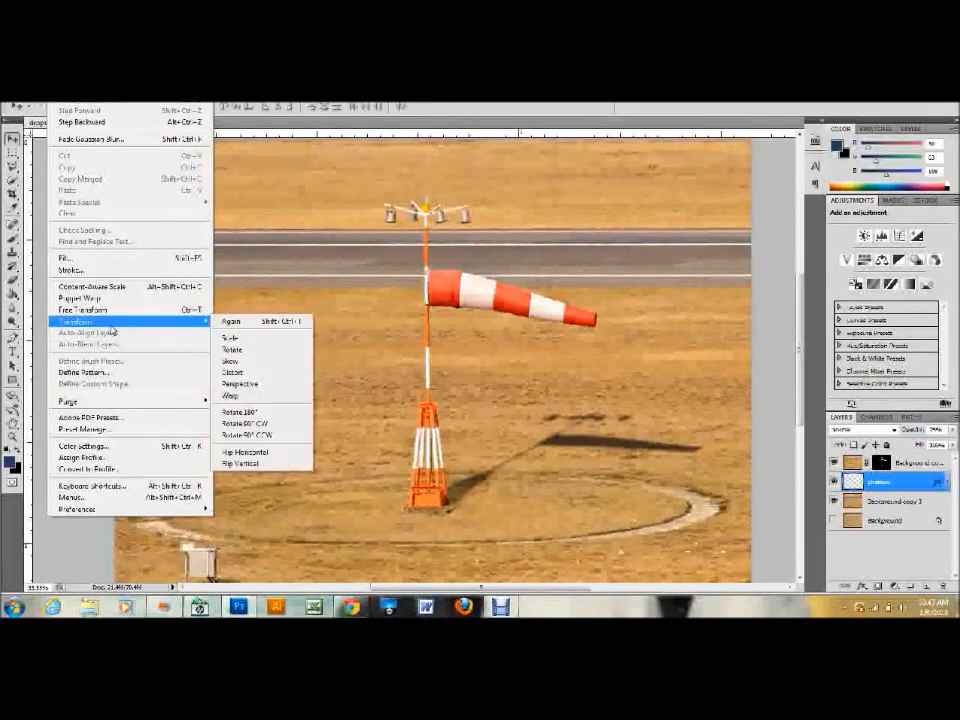
click(242, 384)
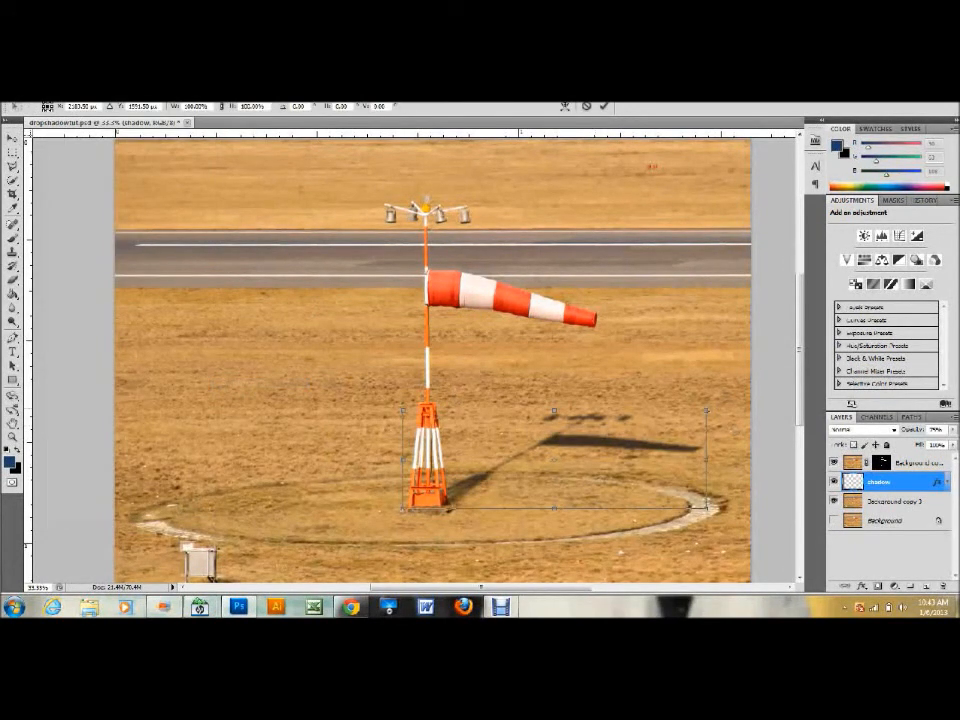
drag(706, 410, 684, 410)
key(Return)
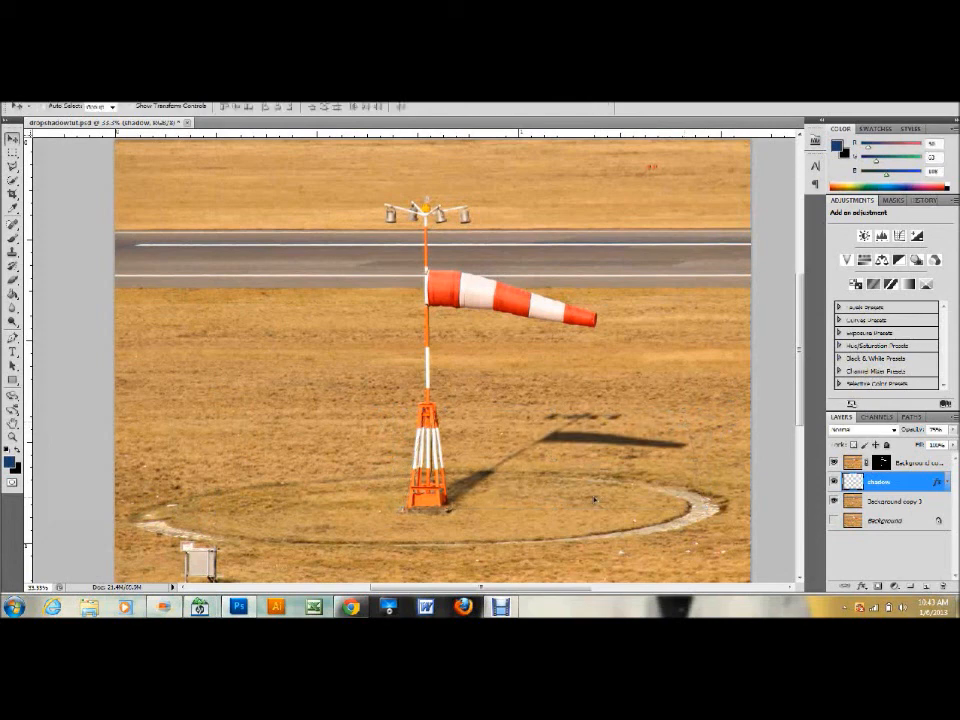